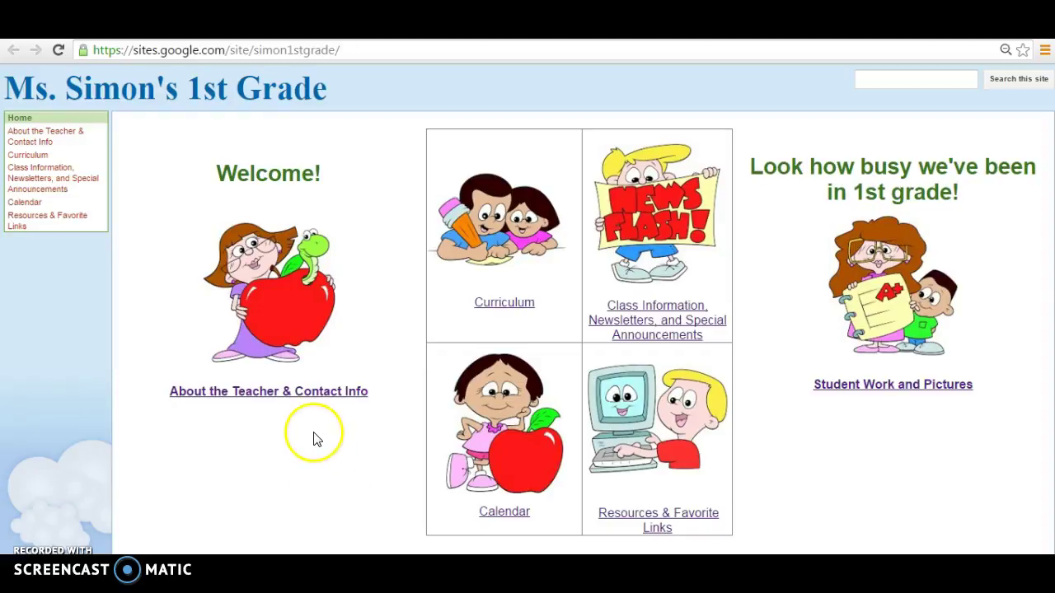
# Step: View the About the Teacher & Contact Info page of the class site and return to its home page
pyautogui.click(300, 393)
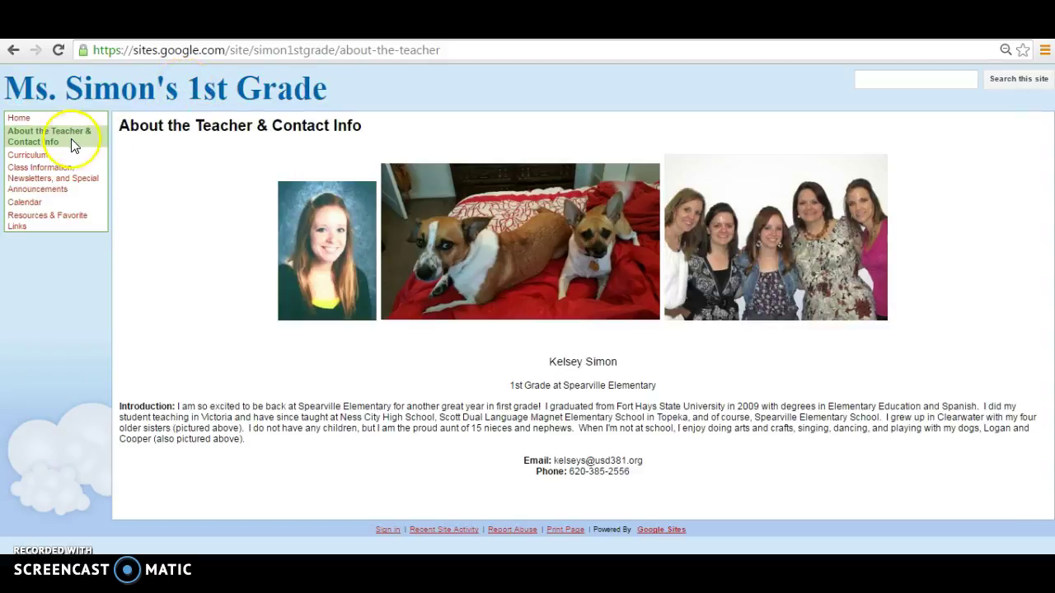
pyautogui.click(31, 121)
pyautogui.click(33, 122)
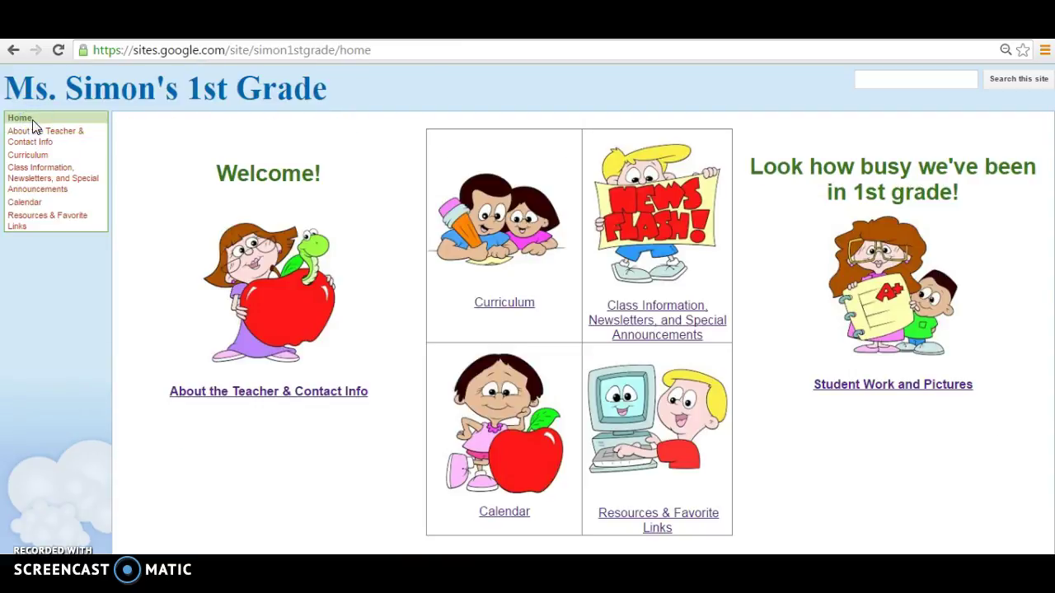
pyautogui.click(35, 123)
# Step: Look through the Curriculum page and the Class Information, Newsletters, and Special Announcements page
pyautogui.click(500, 305)
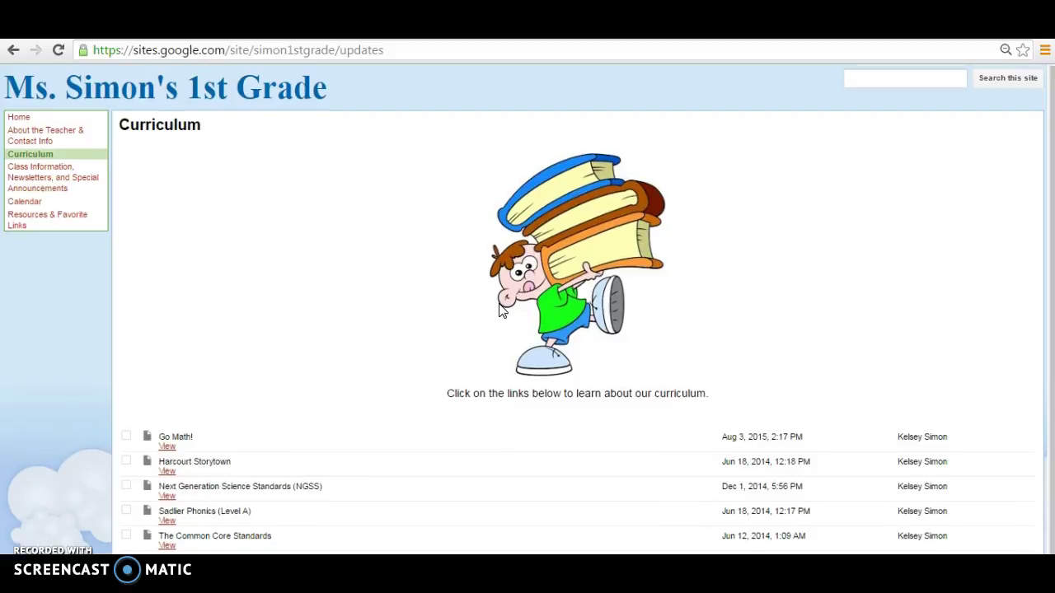
pyautogui.scroll(-1, 501, 311)
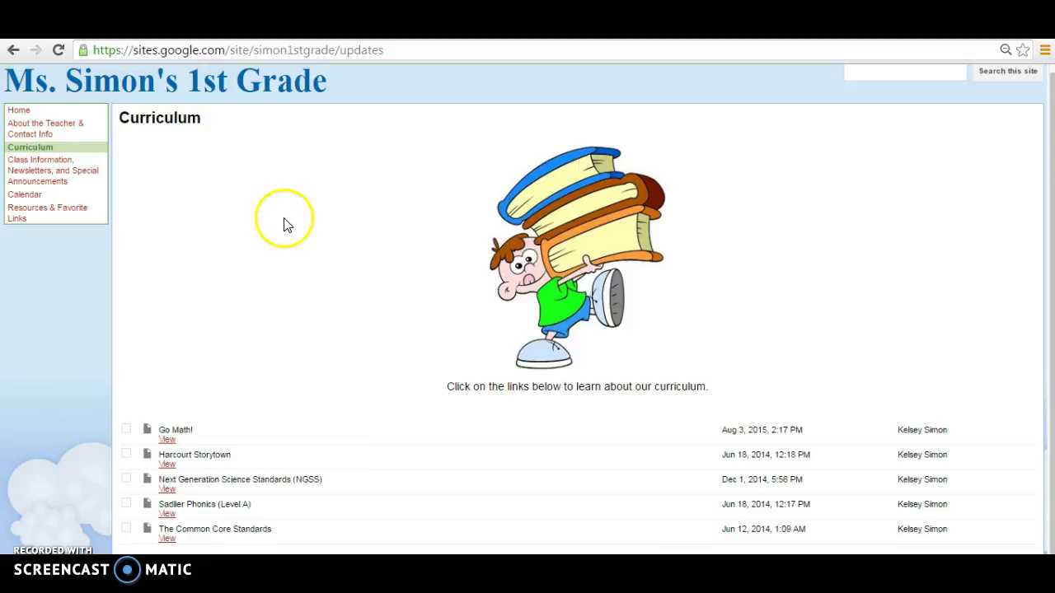
pyautogui.click(65, 169)
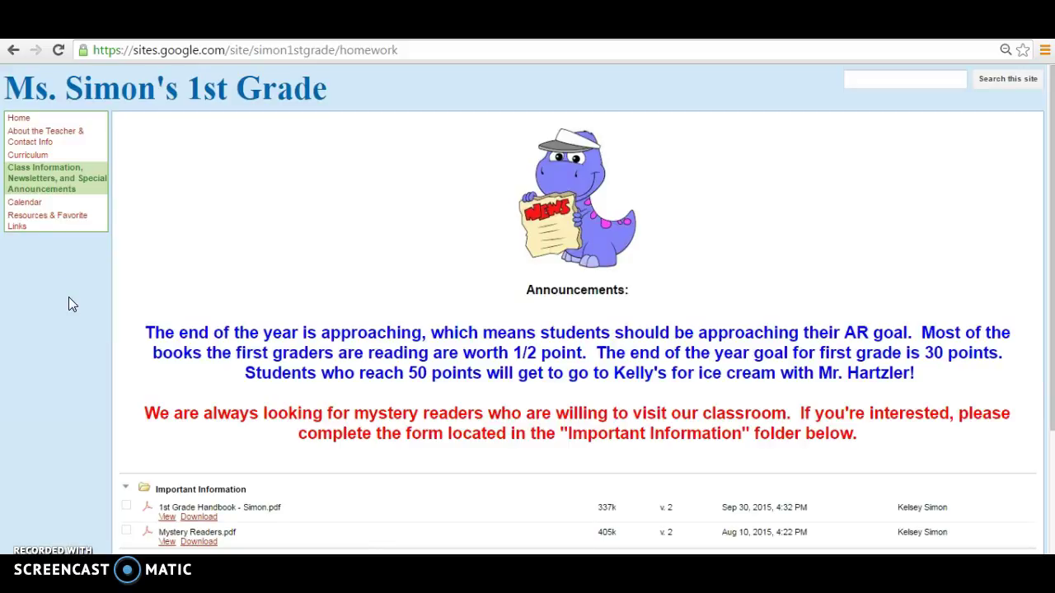
pyautogui.scroll(-3, 69, 299)
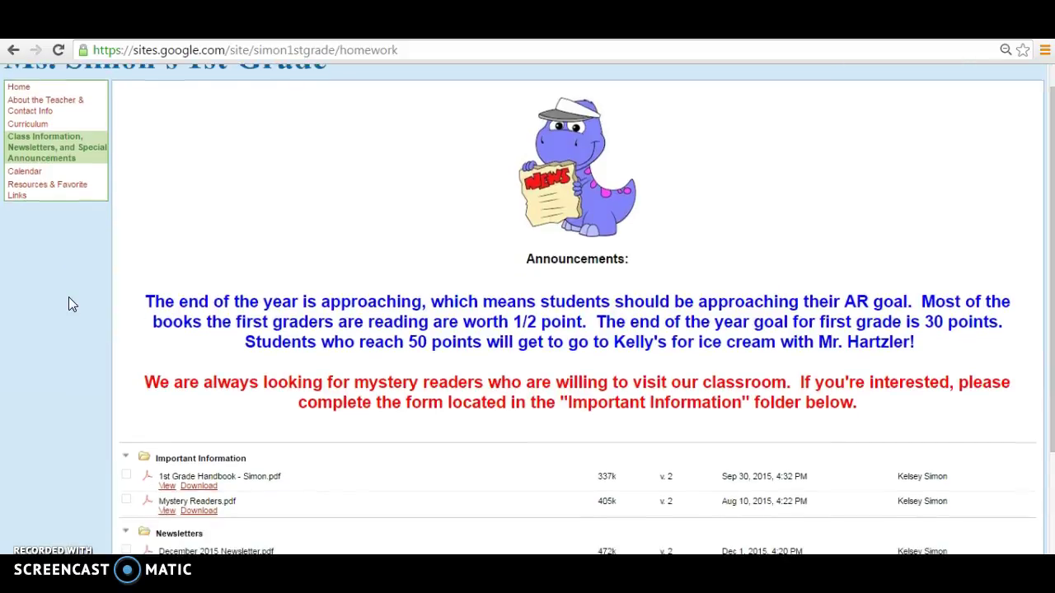
pyautogui.scroll(-1, 69, 304)
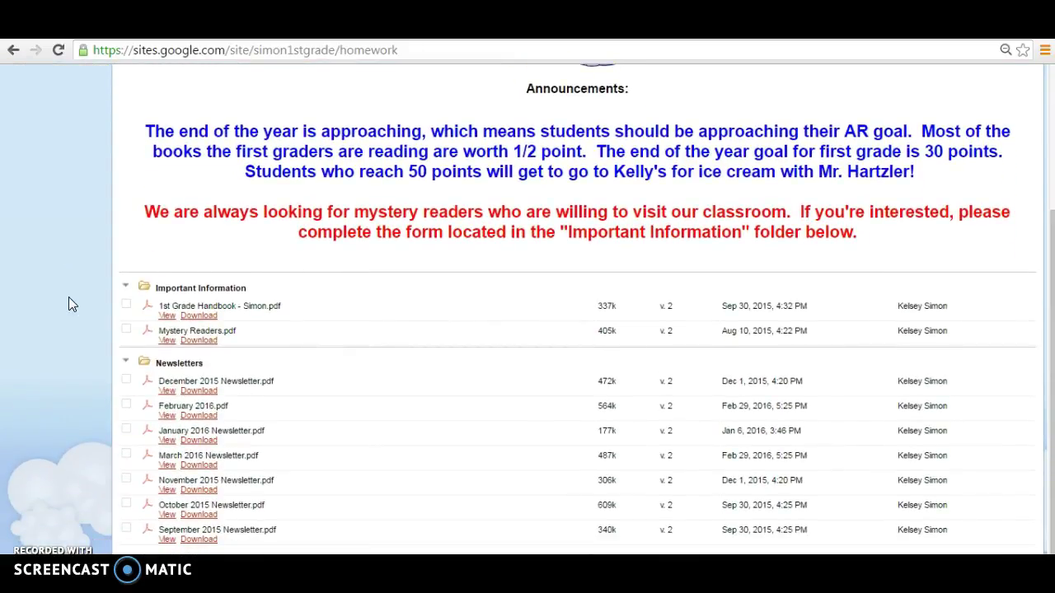
pyautogui.scroll(4, 68, 304)
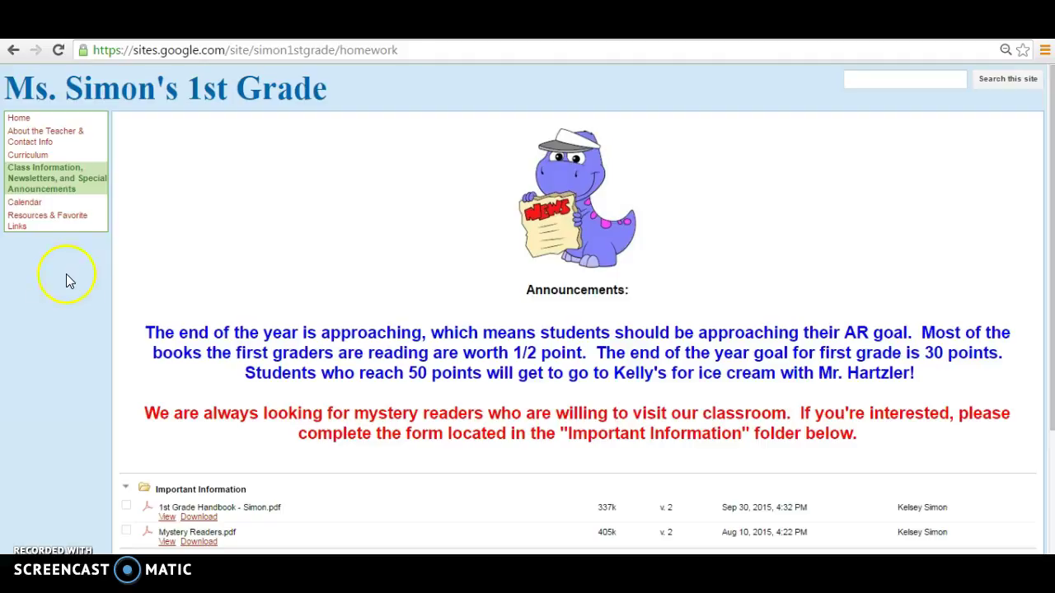
# Step: Look over the parent and student links on the Resources & Favorite Links page
pyautogui.click(57, 216)
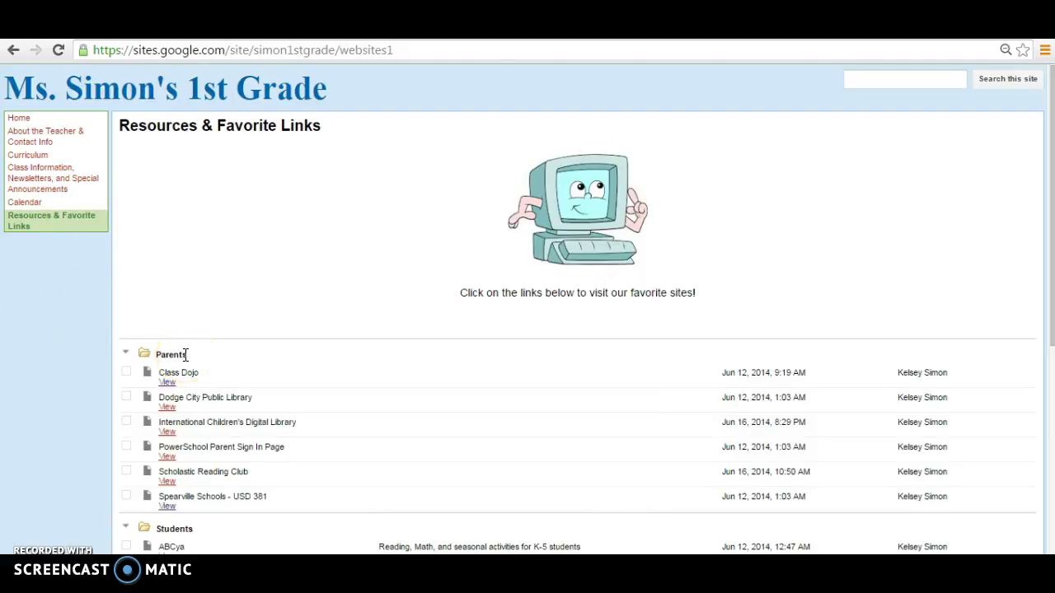
pyautogui.scroll(-3, 186, 354)
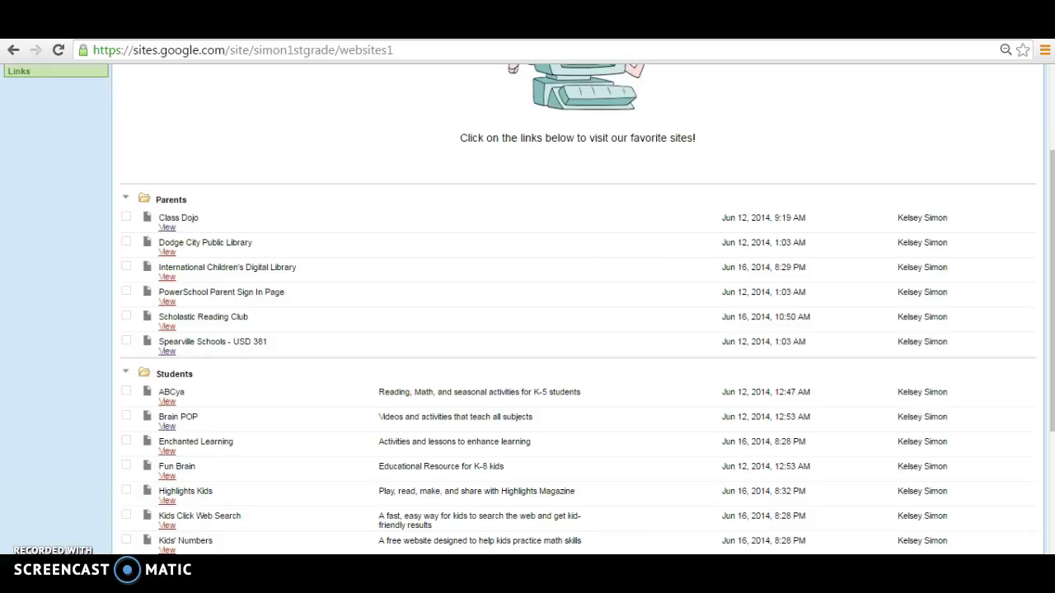
pyautogui.scroll(3, 527, 309)
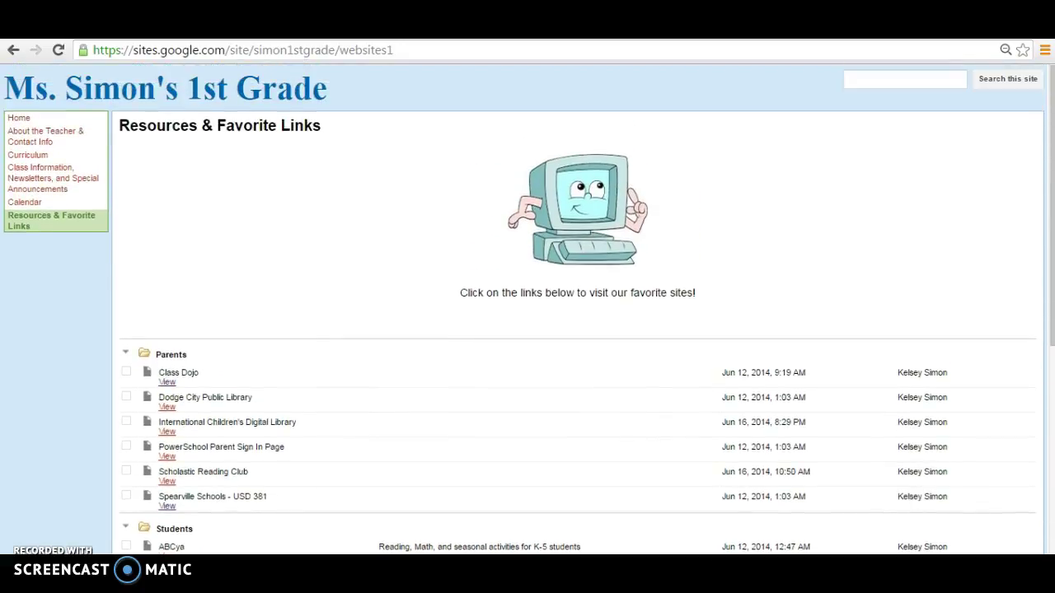
# Step: View the school calendar linked from the class site's home page and close it again
pyautogui.click(18, 120)
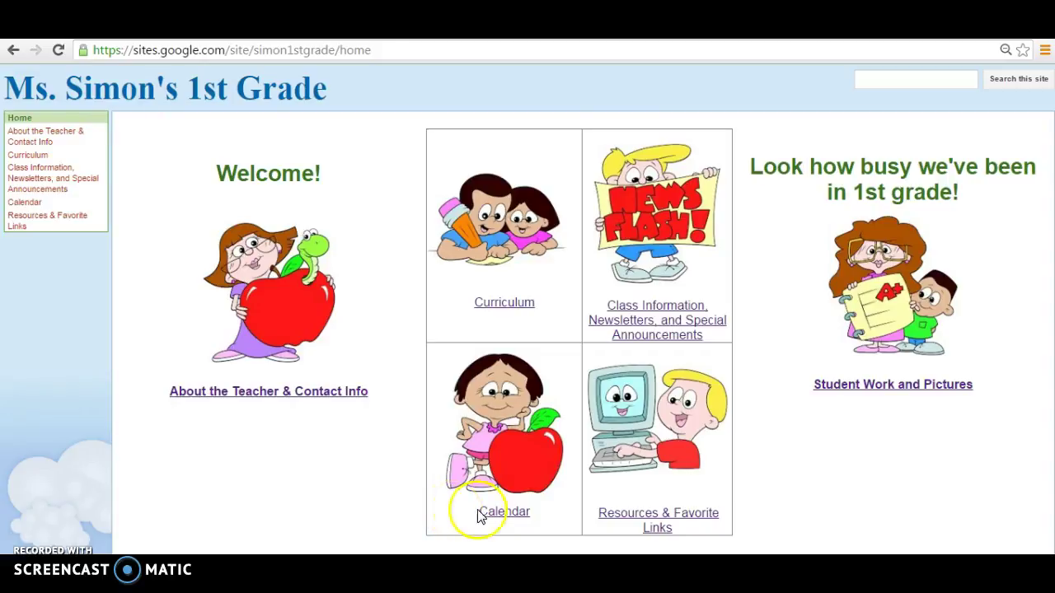
pyautogui.click(506, 512)
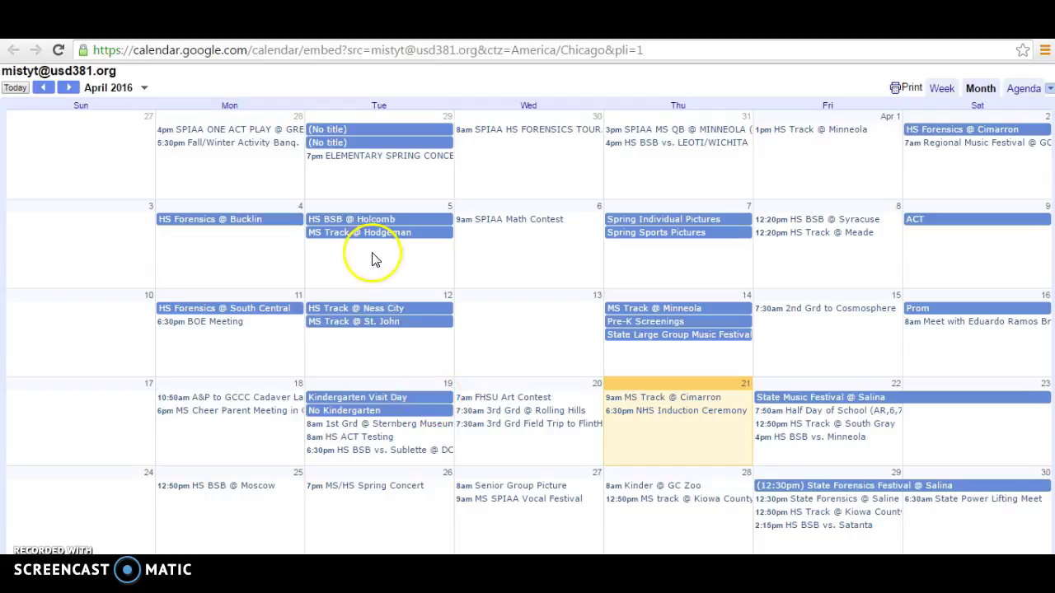
pyautogui.hotkey('ctrl', 'w')
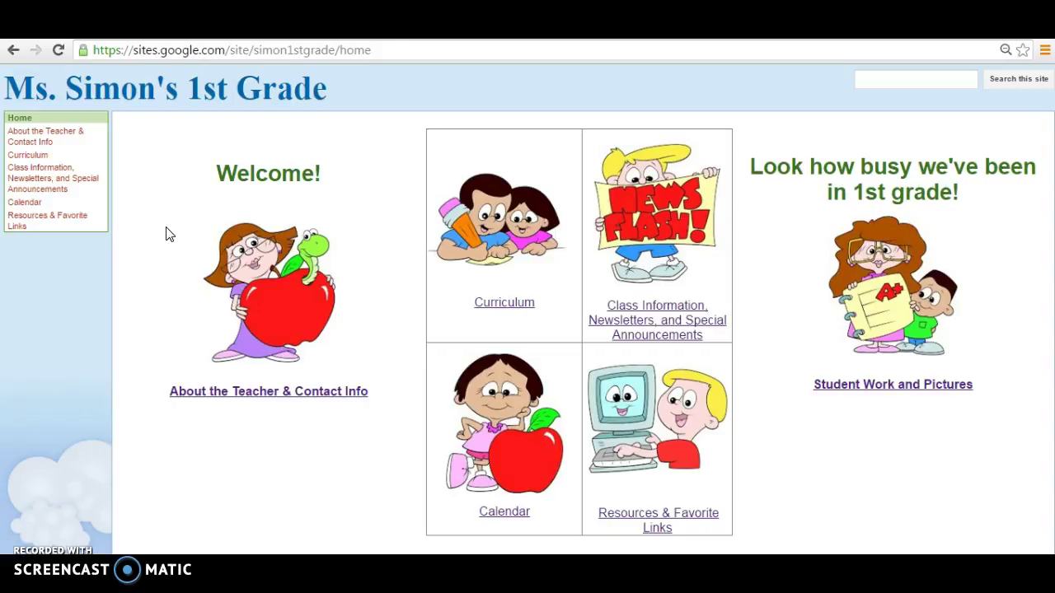
# Step: Look through the artwork samples on the Student Work and Pictures page
pyautogui.click(890, 387)
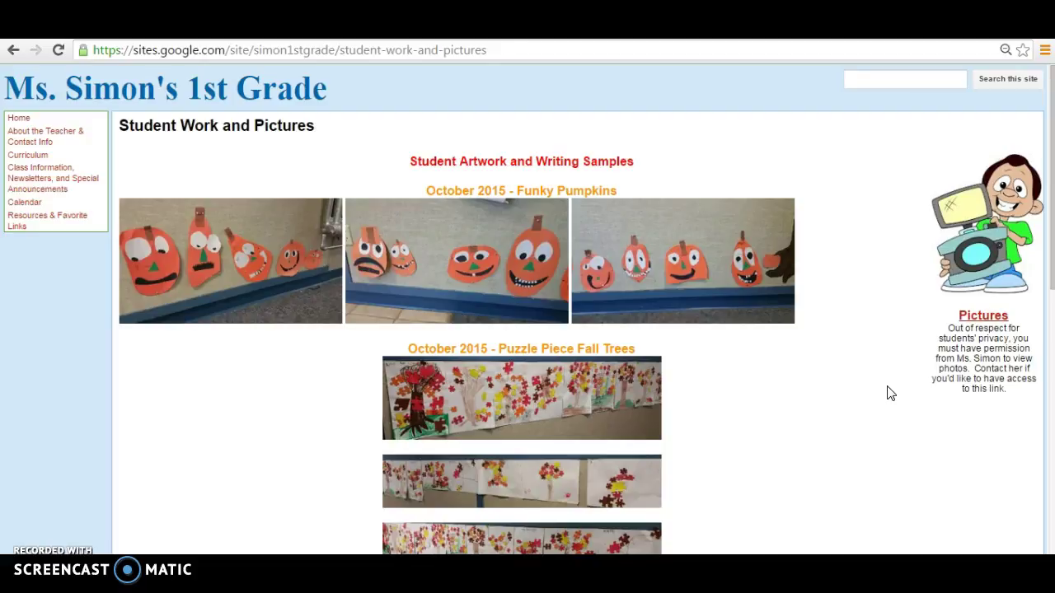
pyautogui.scroll(-8, 890, 393)
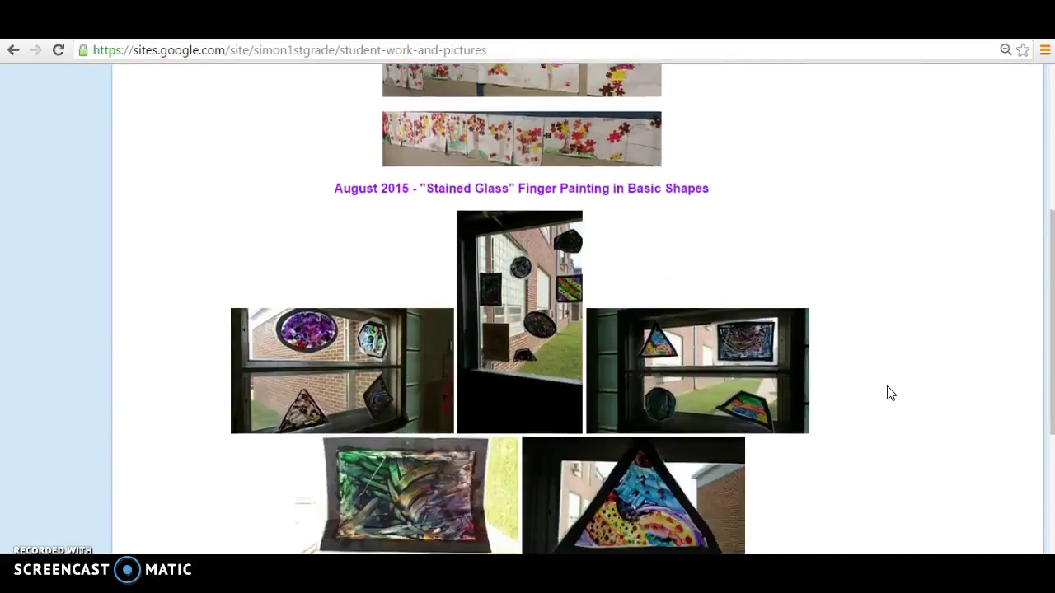
pyautogui.scroll(10, 890, 393)
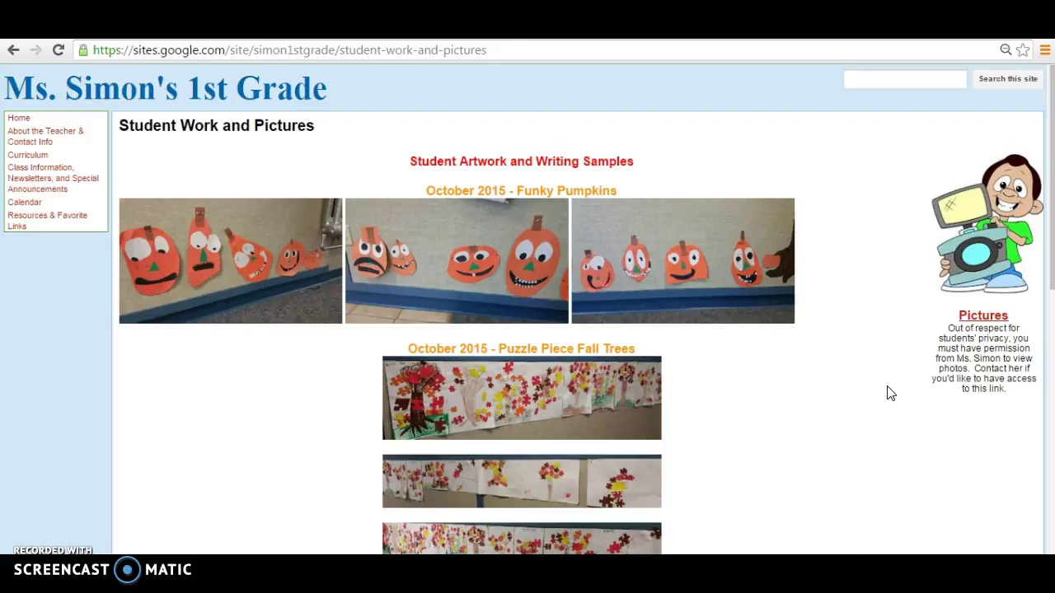
pyautogui.click(877, 371)
# Step: Go to google.com and open Google Sites from the Google apps
pyautogui.click(569, 52)
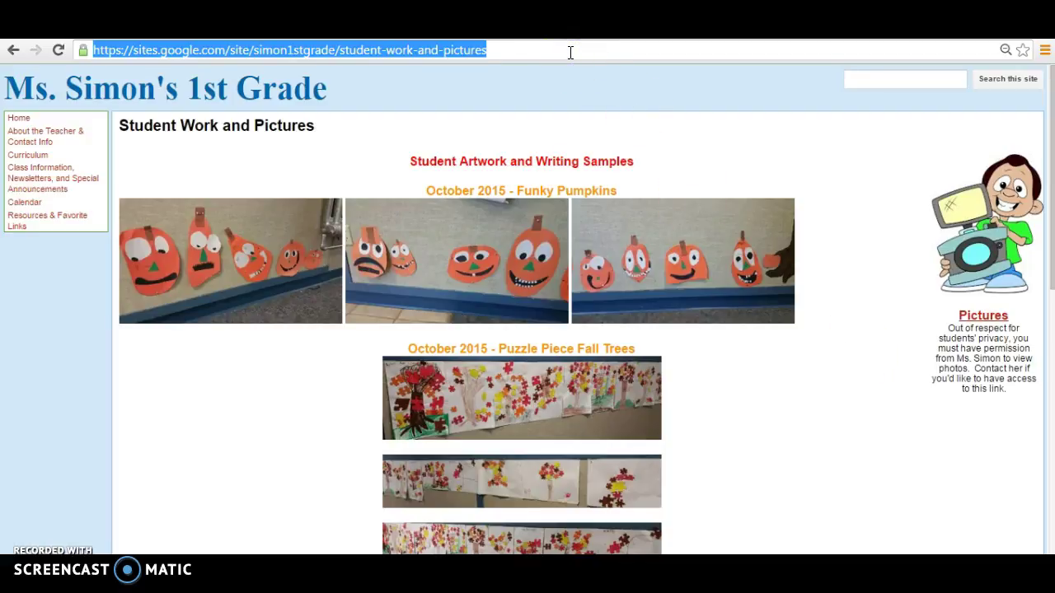
pyautogui.write('google.com')
pyautogui.press('Return')
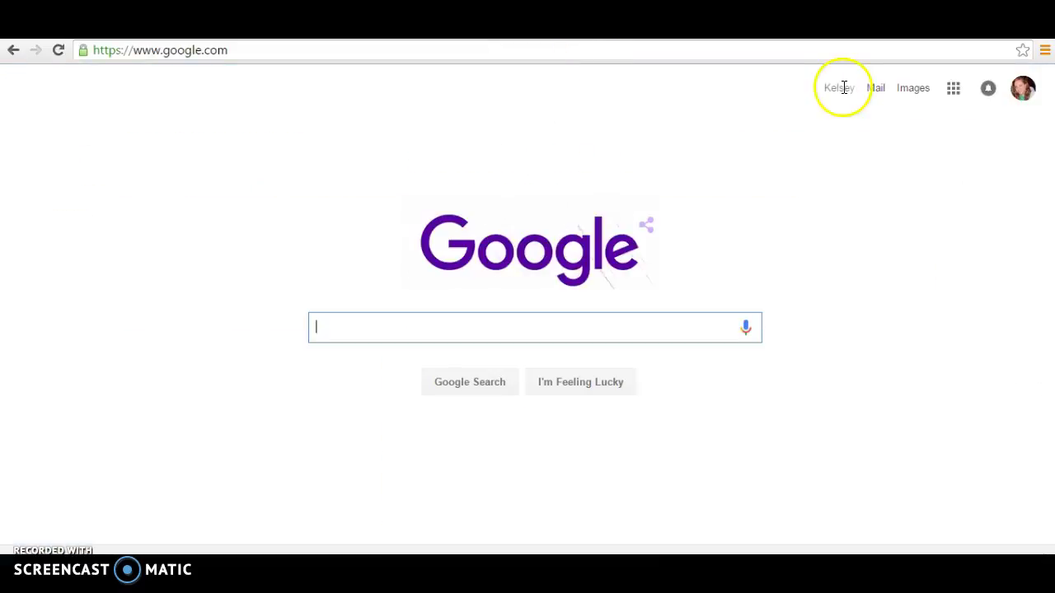
pyautogui.click(953, 92)
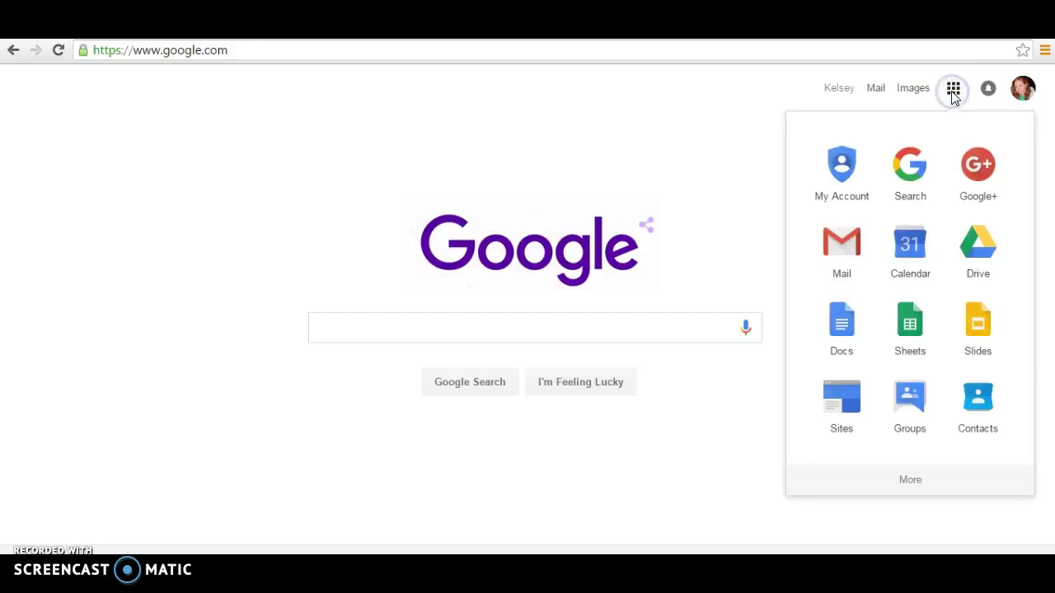
pyautogui.click(837, 390)
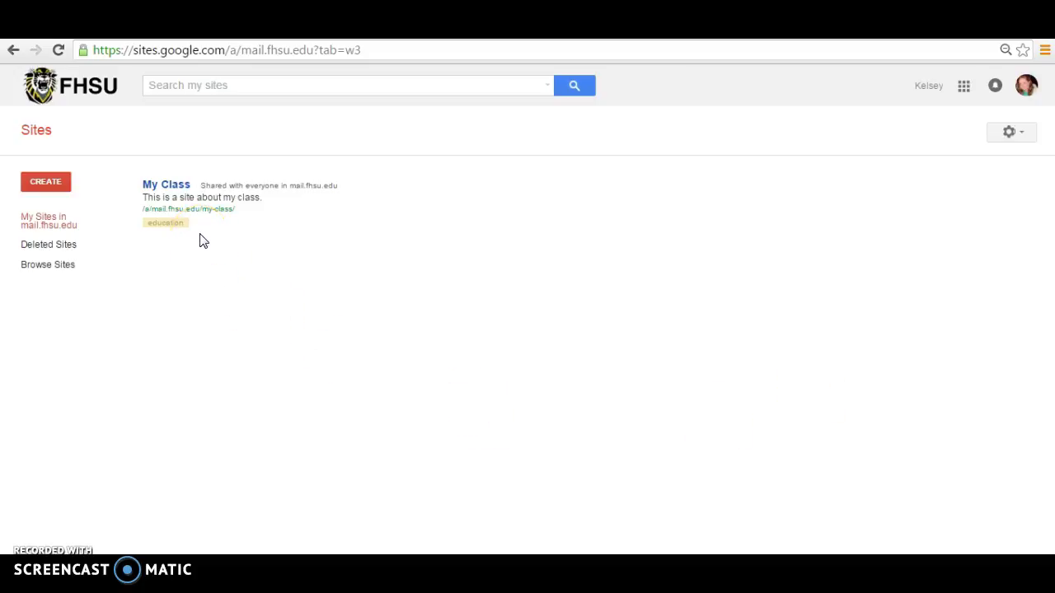
# Step: Start a new site, preview the Classroom Website template from the Schools & education gallery and use it
pyautogui.click(47, 182)
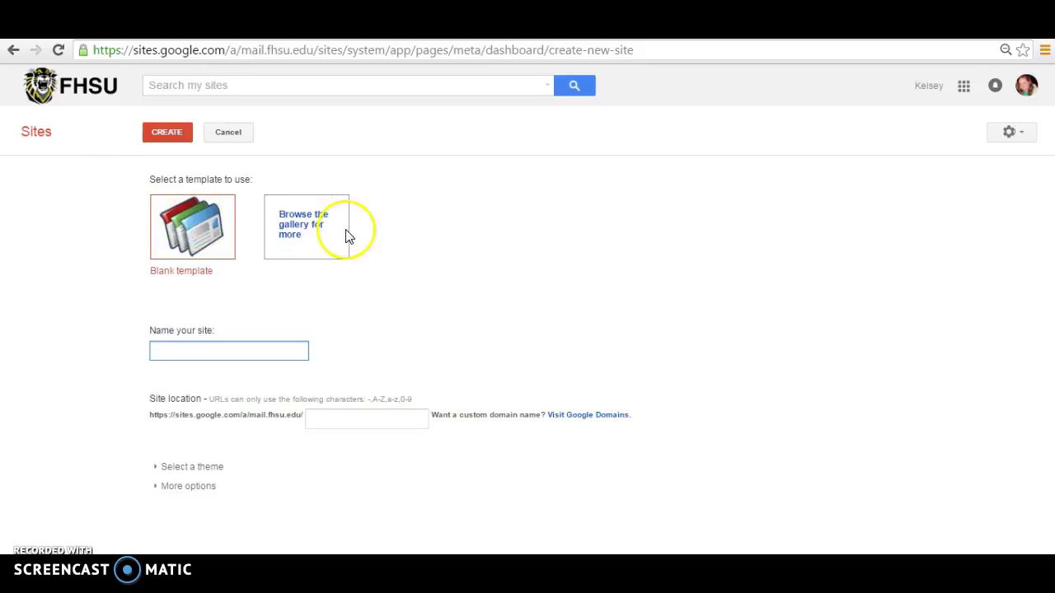
pyautogui.click(310, 229)
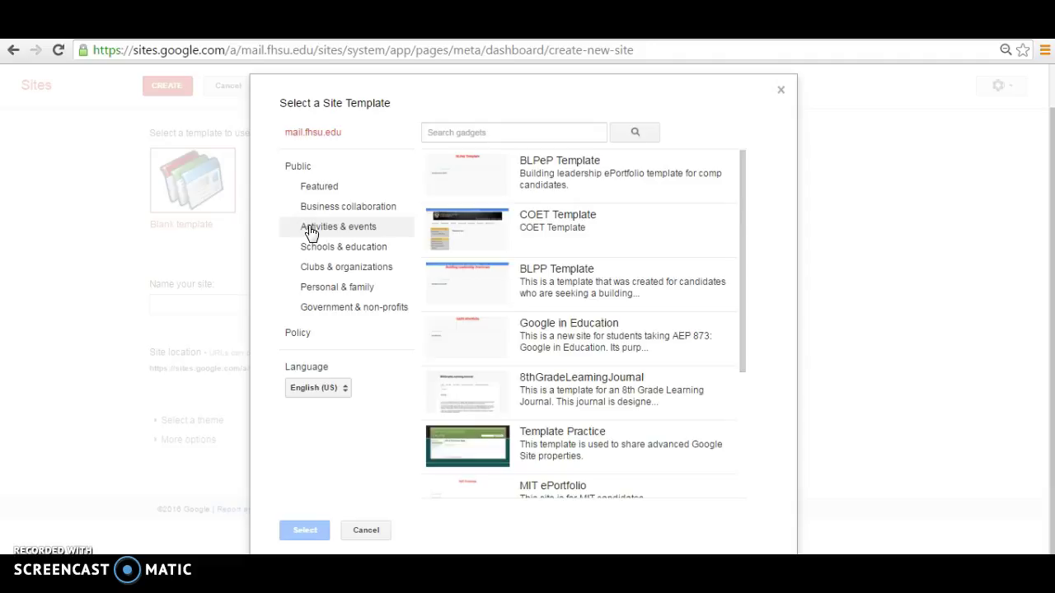
pyautogui.click(326, 249)
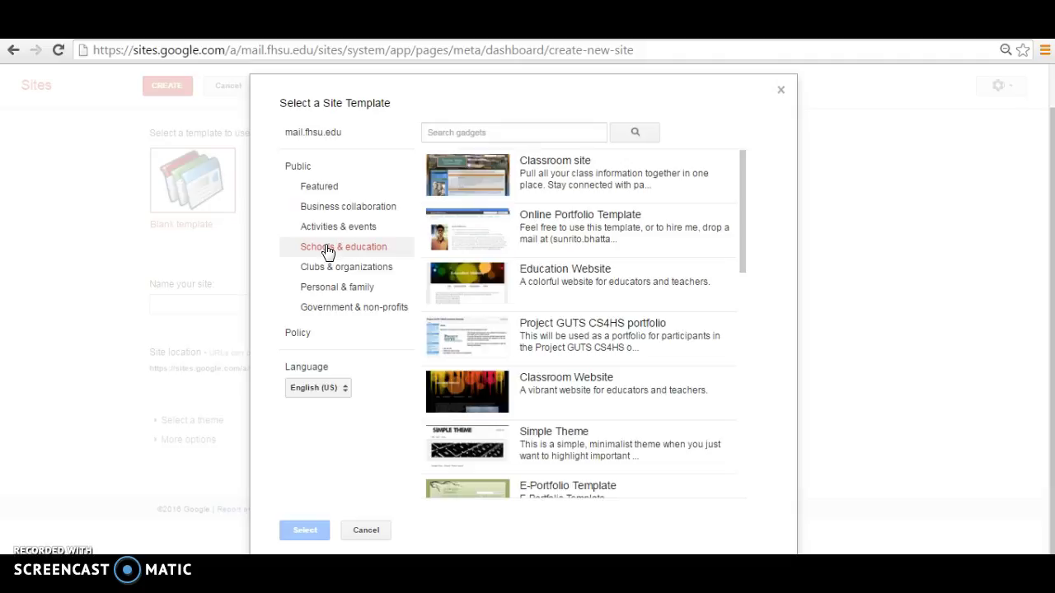
pyautogui.moveTo(741, 246); pyautogui.dragTo(744, 278)
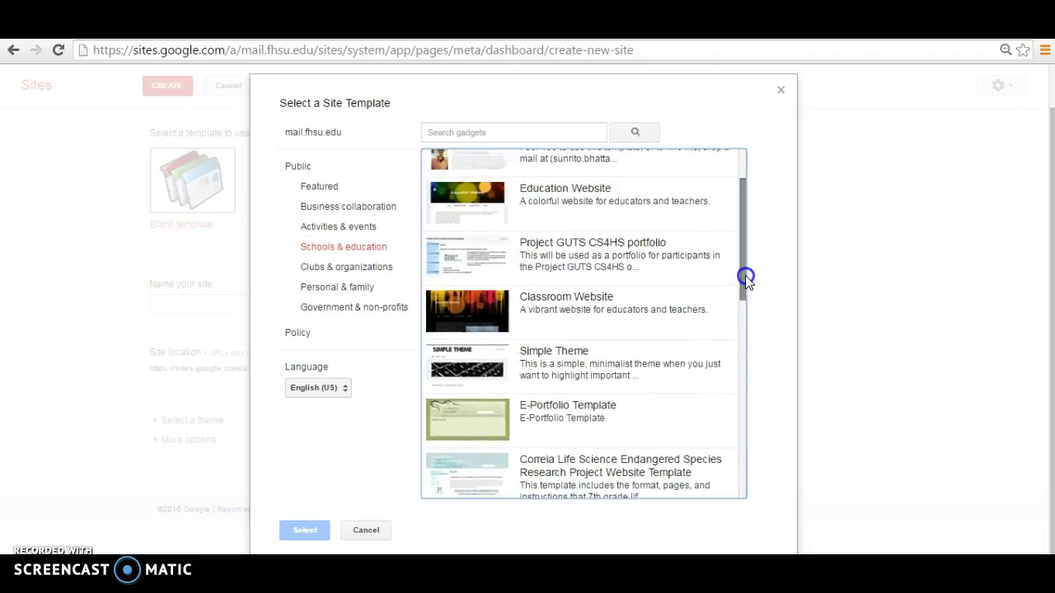
pyautogui.click(581, 303)
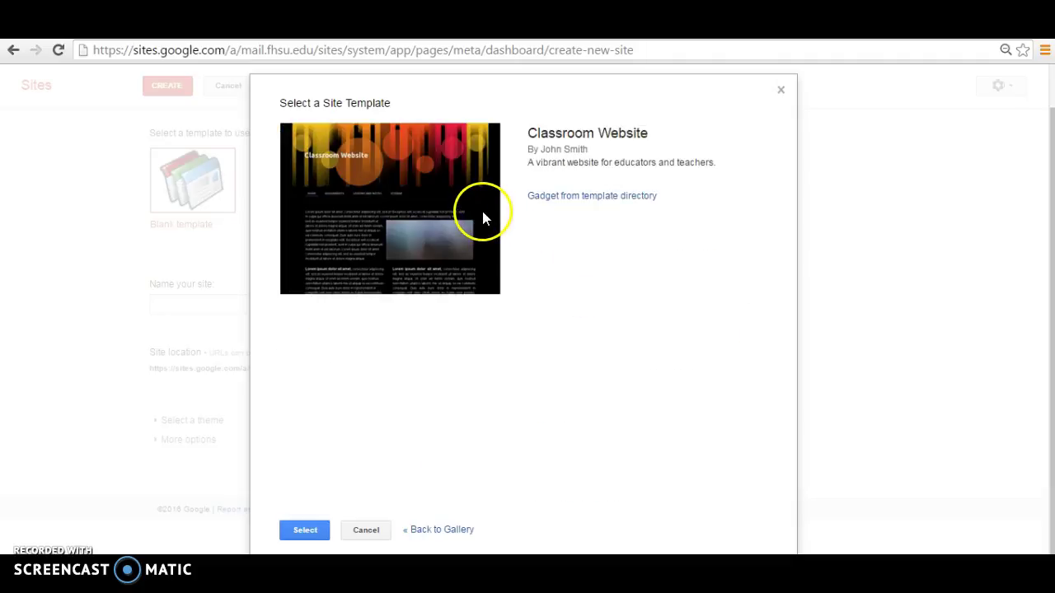
pyautogui.click(540, 196)
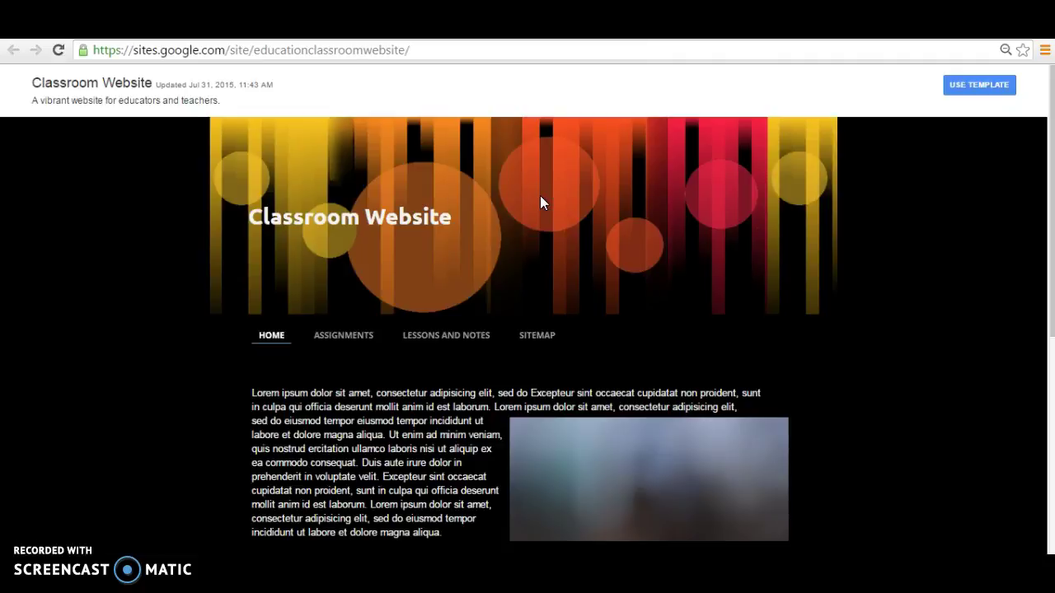
pyautogui.click(977, 89)
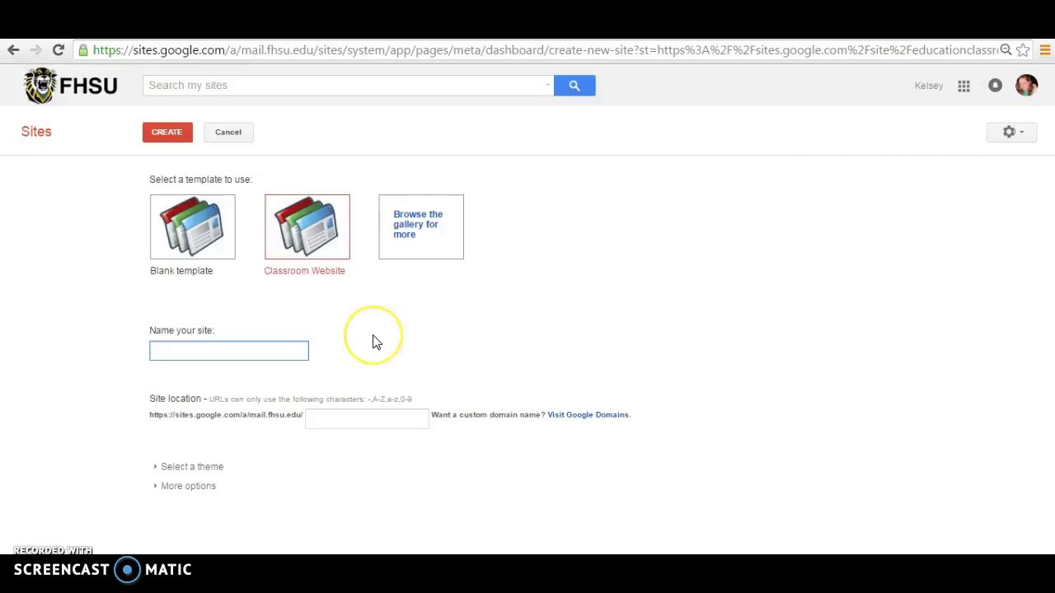
# Step: Name the new site "My Class Web Page"
pyautogui.write('My Class ')
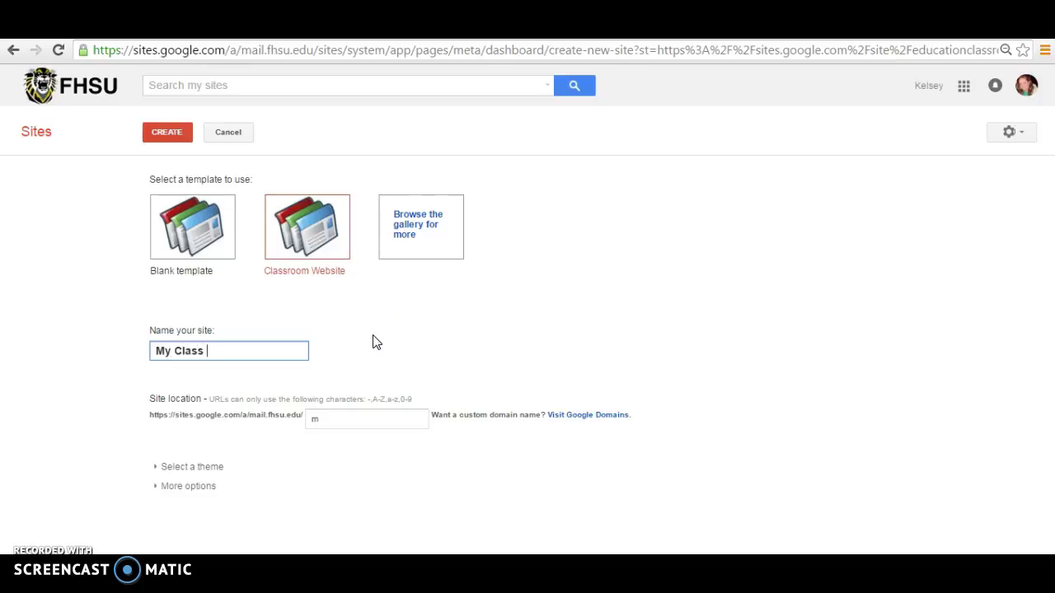
pyautogui.write('Web Page')
pyautogui.click(371, 414)
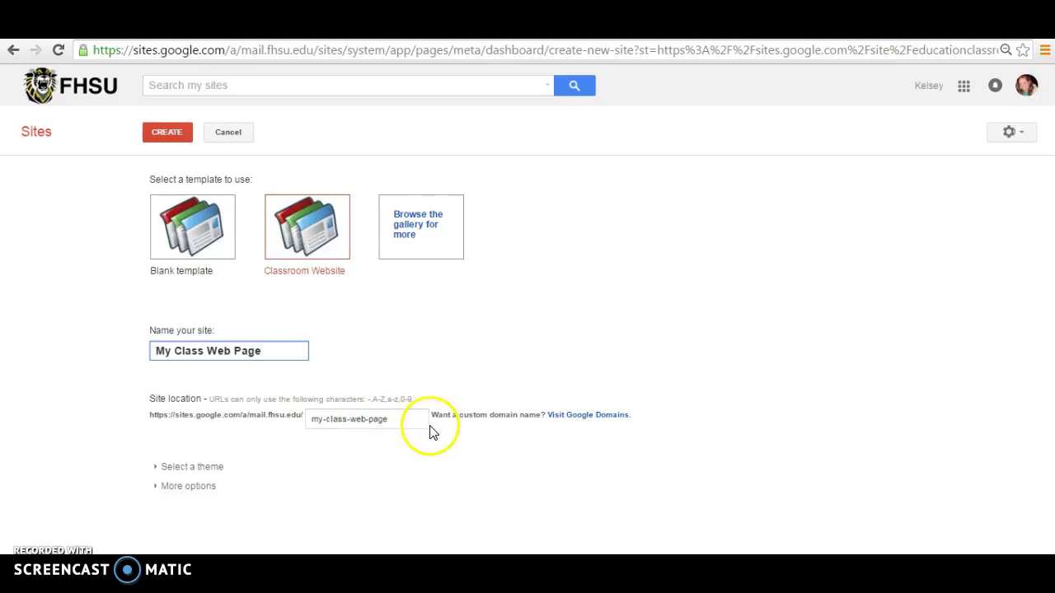
pyautogui.click(406, 419)
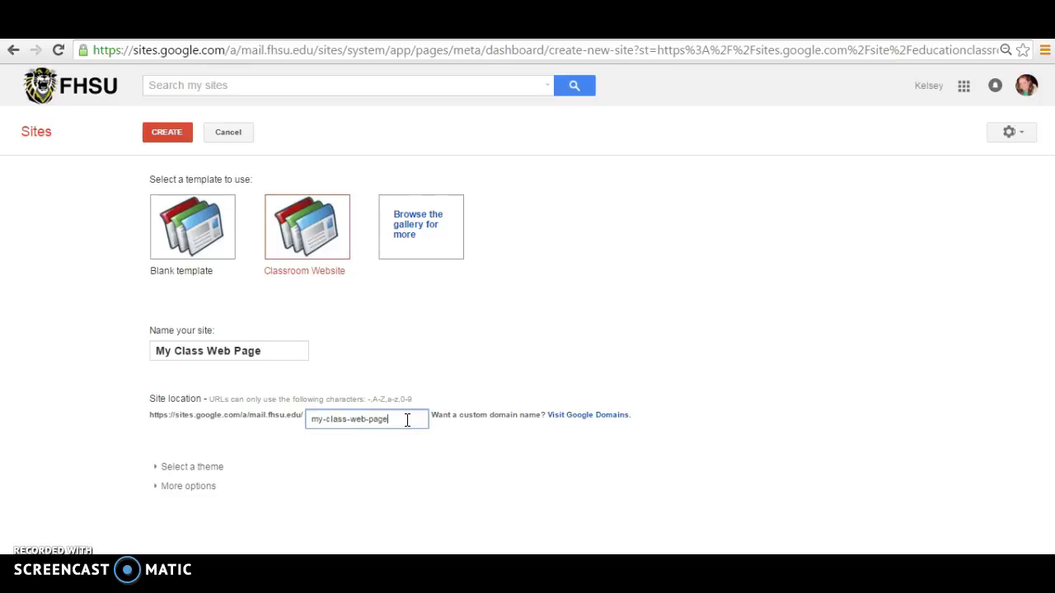
# Step: Give the site the category "Education" and the description "This is a web page about my class."
pyautogui.click(188, 487)
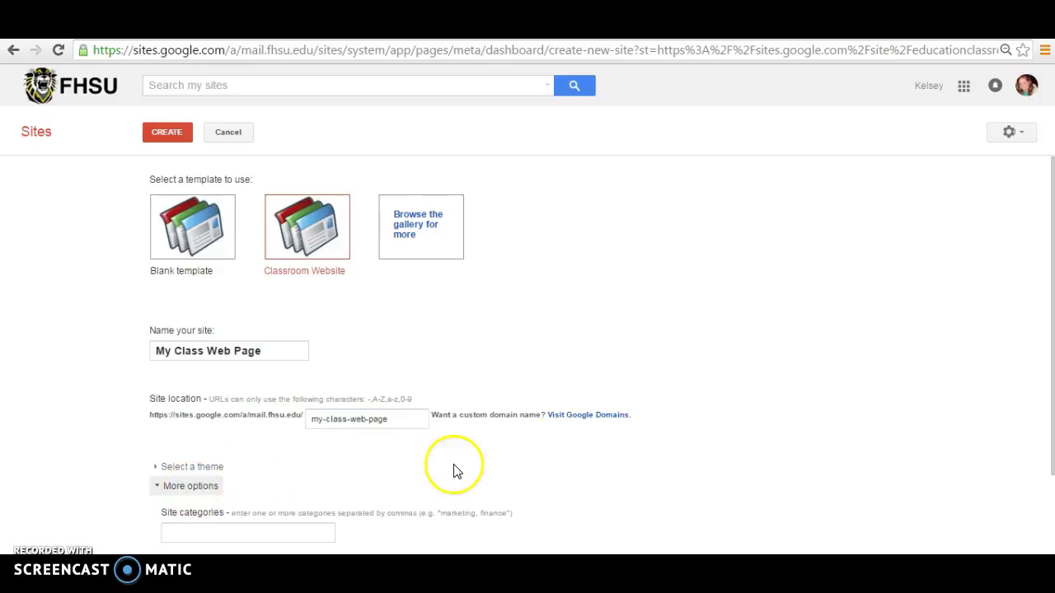
pyautogui.moveTo(1048, 290); pyautogui.dragTo(1045, 360)
pyautogui.click(314, 436)
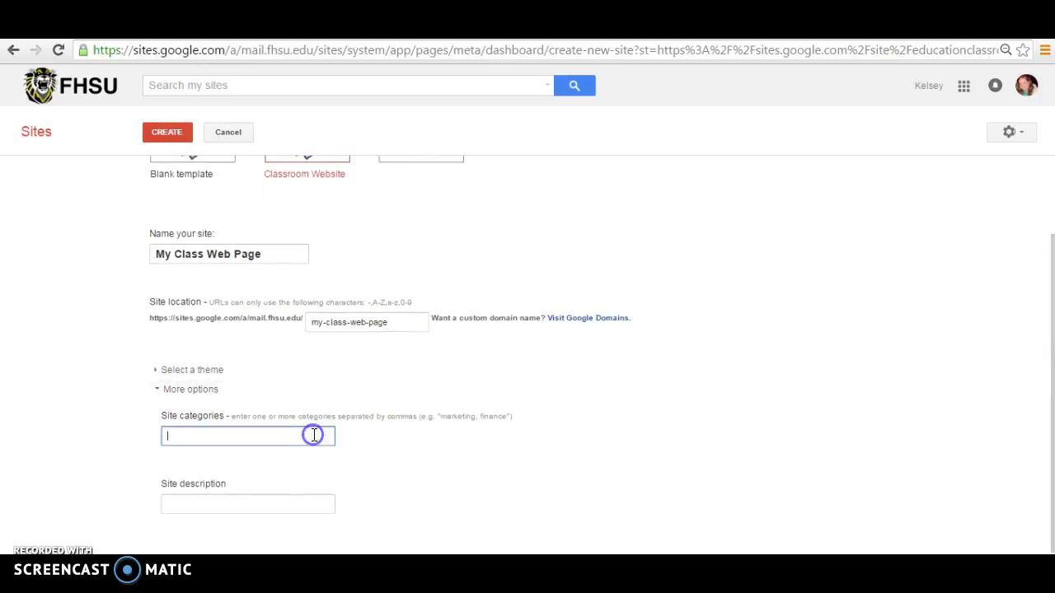
pyautogui.write('Education')
pyautogui.click(267, 506)
pyautogui.write('This is a web page')
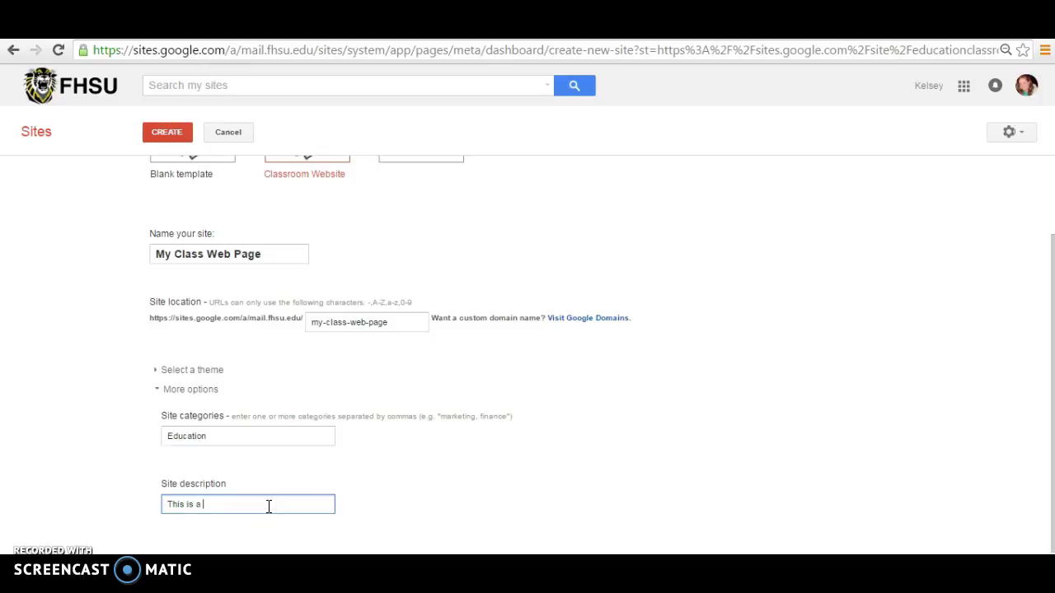
pyautogui.write(' about my class.')
pyautogui.click(315, 488)
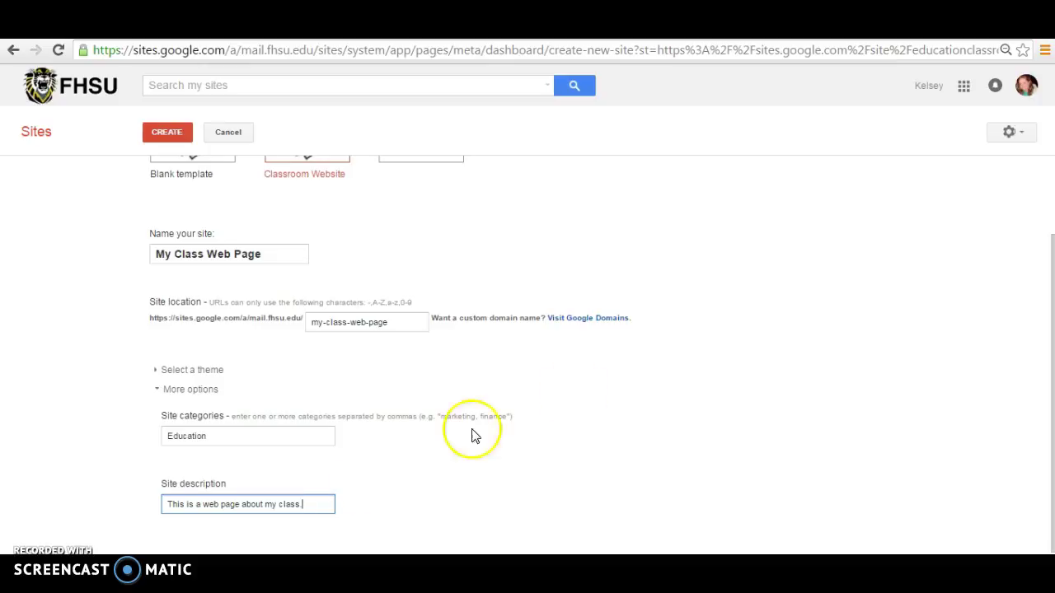
# Step: Create the "My Class Web Page" site from the completed setup form
pyautogui.scroll(2, 1051, 270)
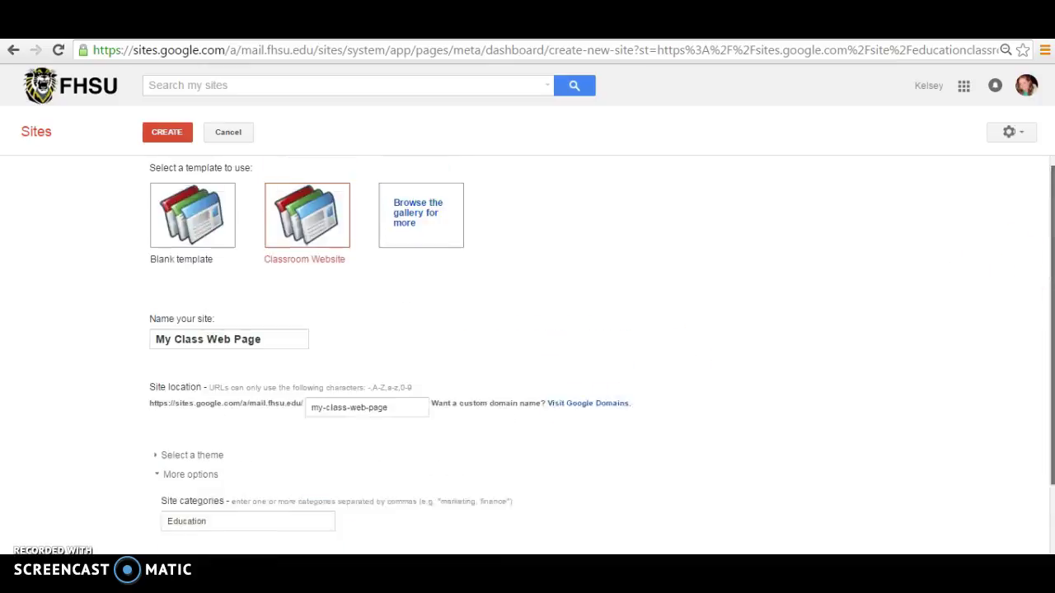
pyautogui.click(179, 133)
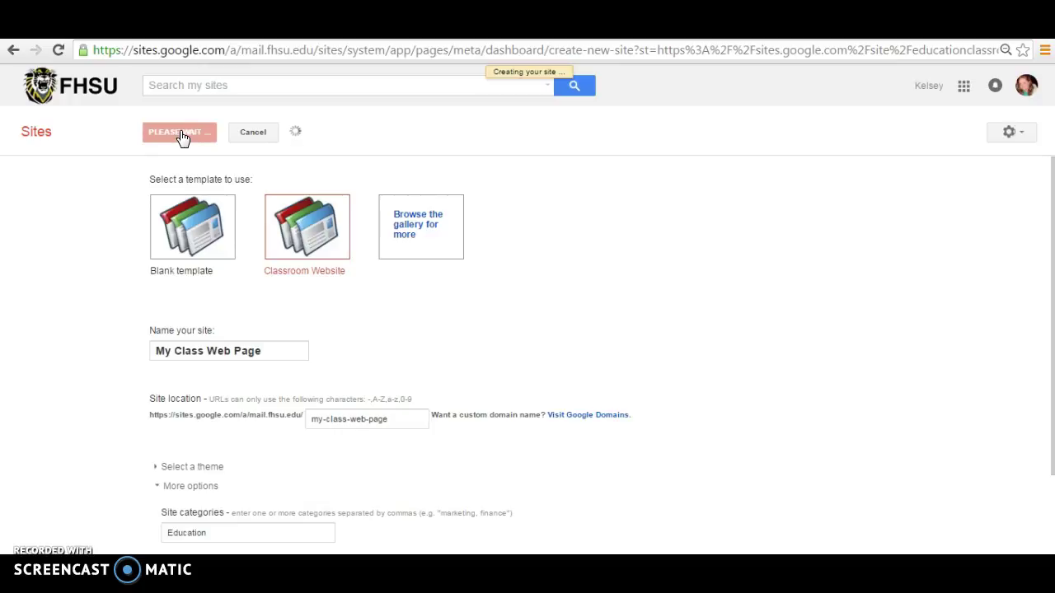
pyautogui.click(181, 134)
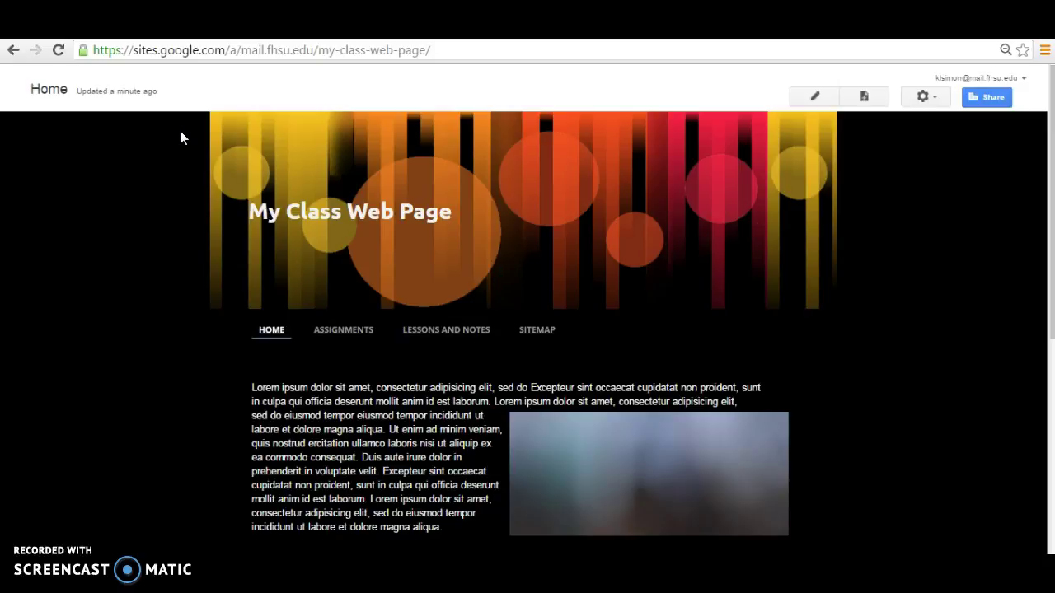
# Step: Edit the Home page and replace the first placeholder block, including its image, with the text "Welcome to my page!"
pyautogui.click(808, 100)
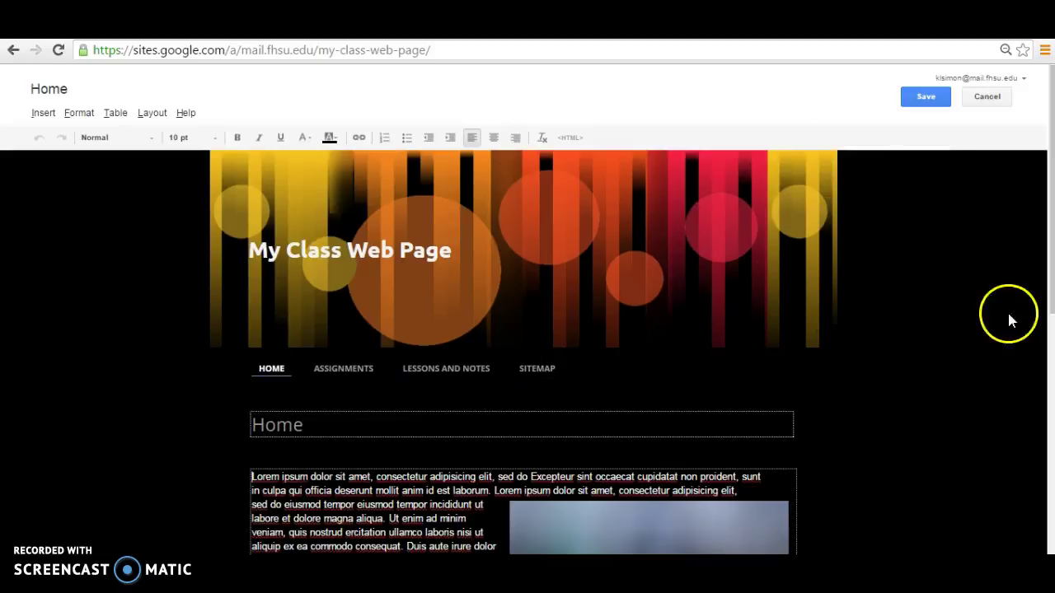
pyautogui.moveTo(1049, 301); pyautogui.dragTo(1050, 378)
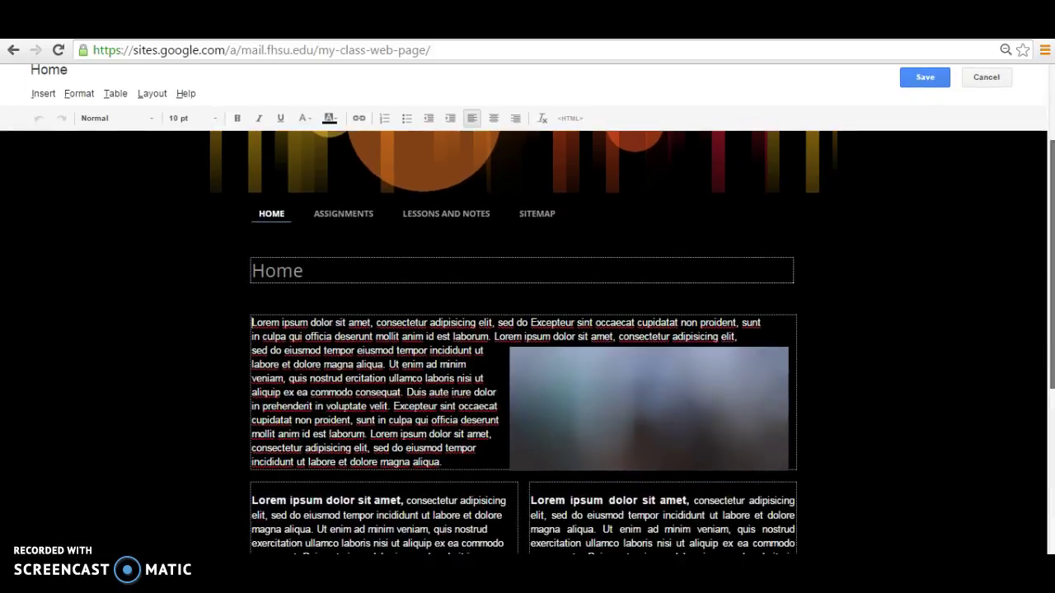
pyautogui.moveTo(445, 462); pyautogui.dragTo(252, 322)
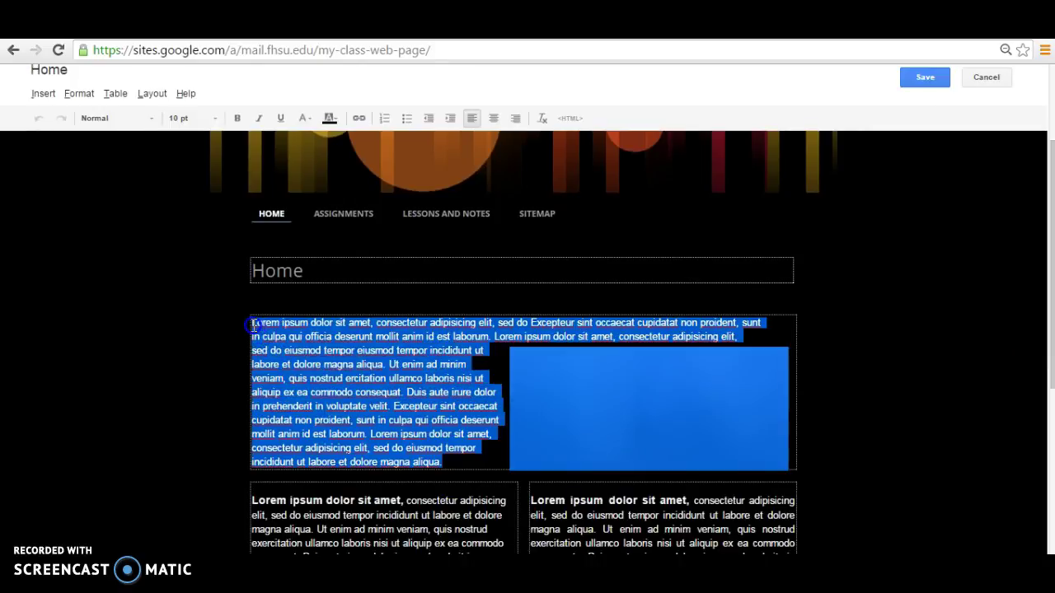
pyautogui.press('BackSpace')
pyautogui.write('Welcome t')
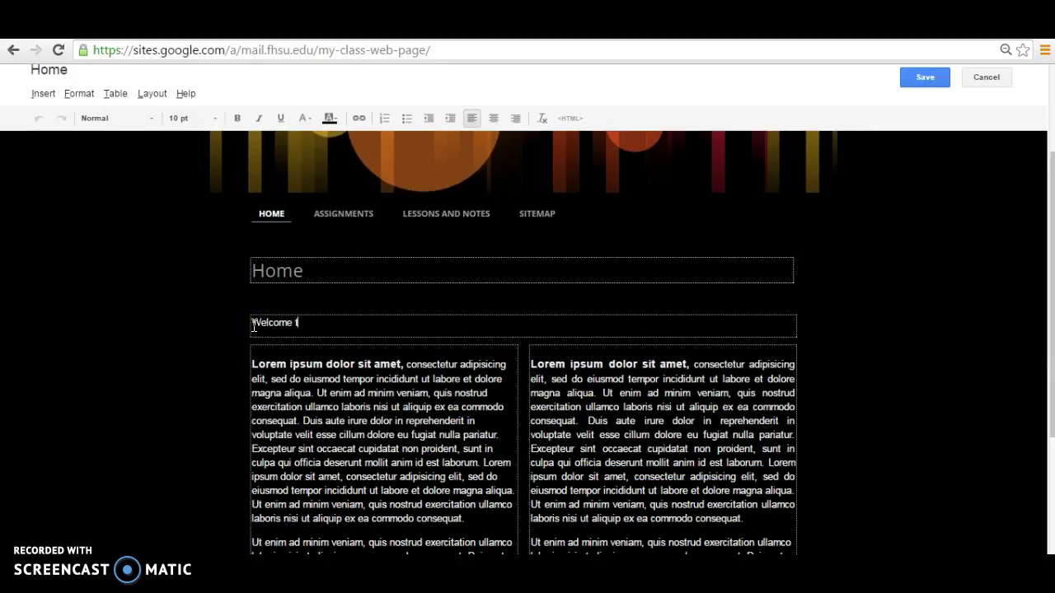
pyautogui.write('o my page!')
# Step: Insert the already uploaded citrus fruit image under the welcome text, without alt text
pyautogui.click(43, 93)
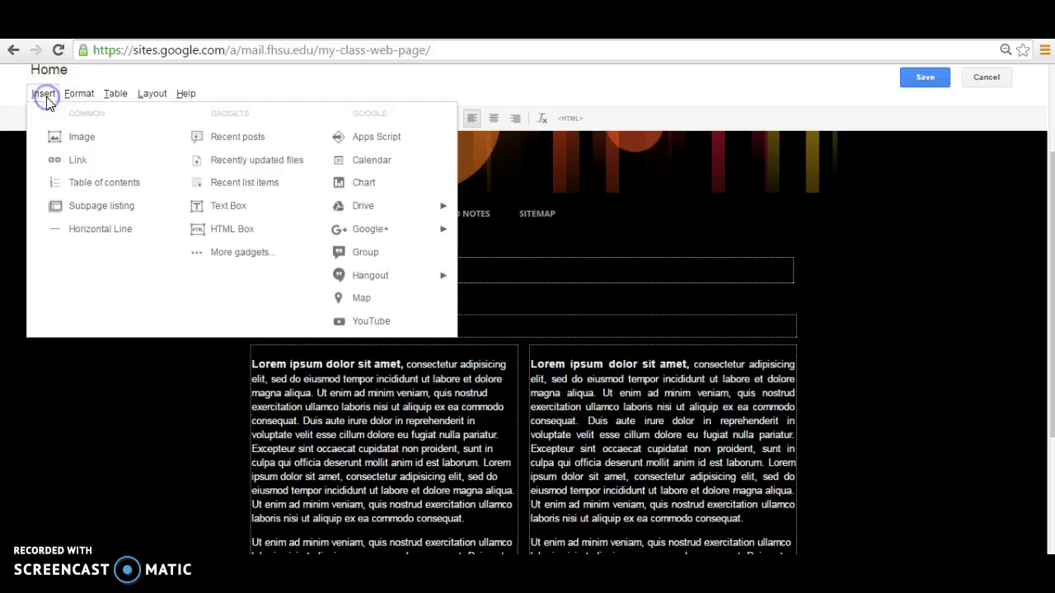
pyautogui.click(83, 141)
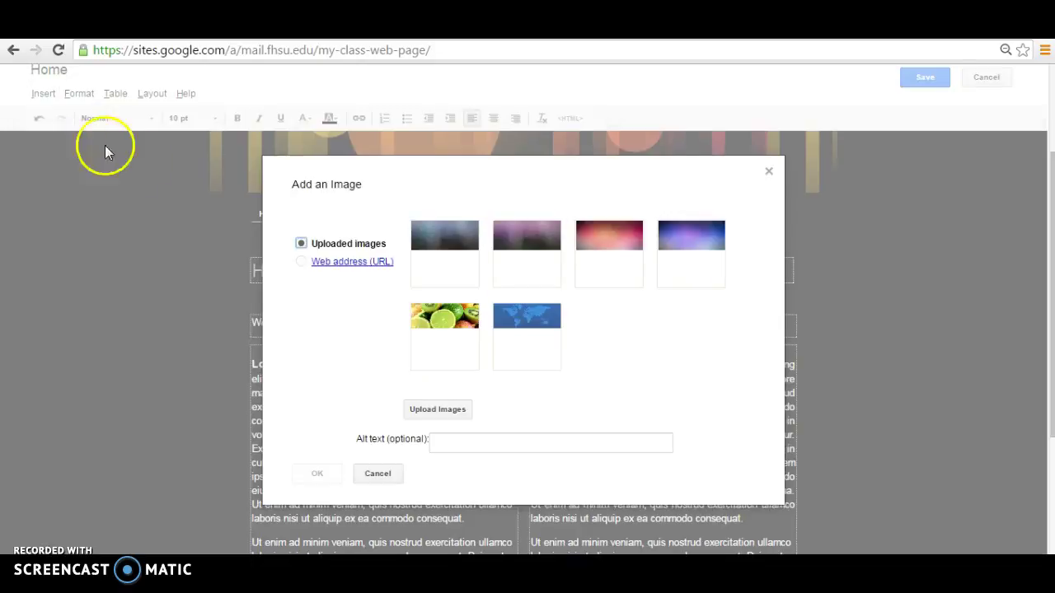
pyautogui.click(443, 322)
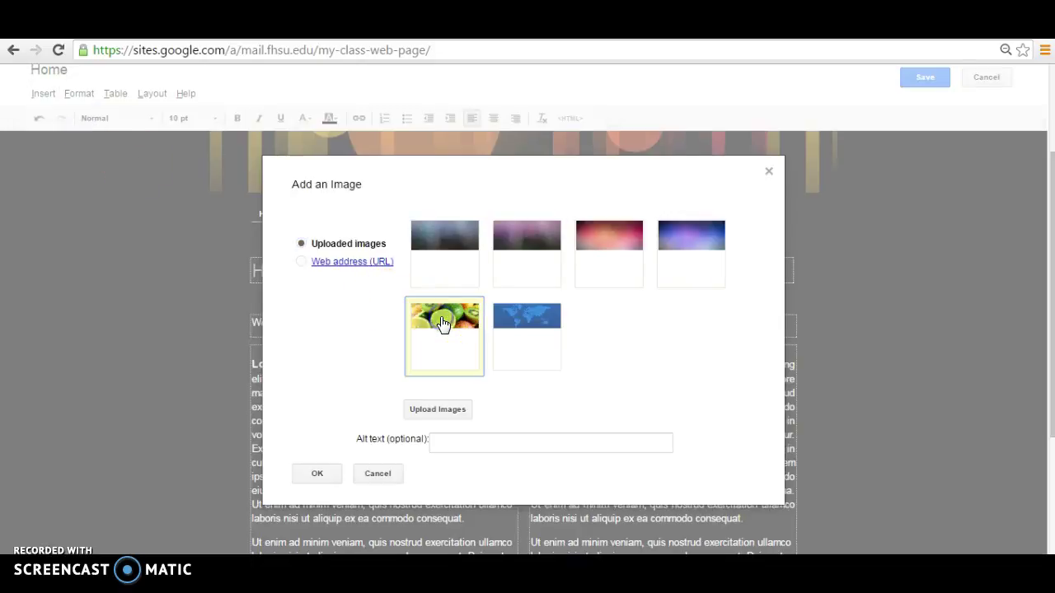
pyautogui.click(317, 475)
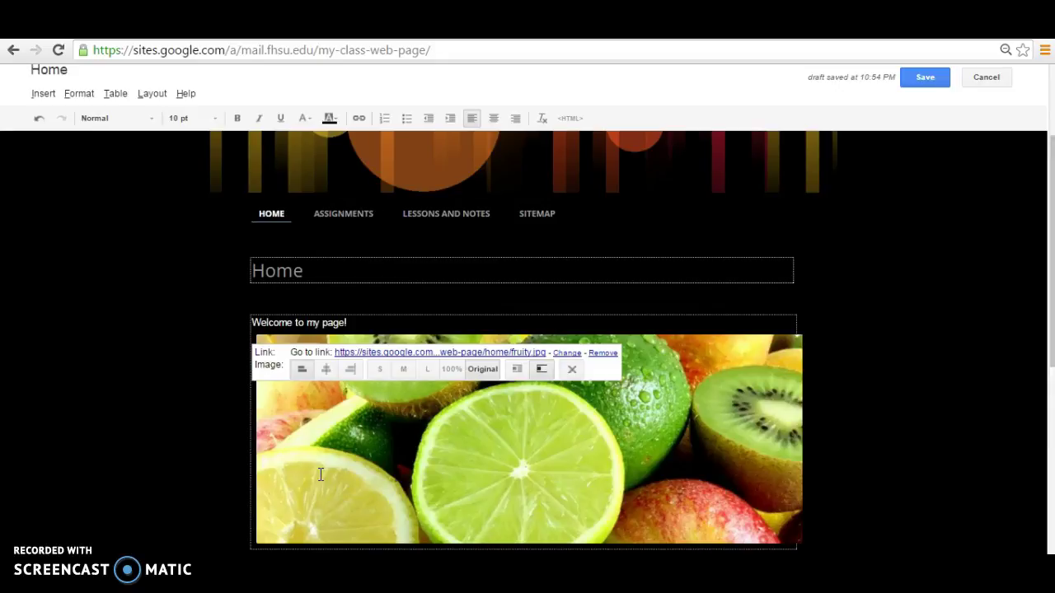
# Step: Resize the fruit image to the large (L) preset and save the Home page
pyautogui.click(379, 370)
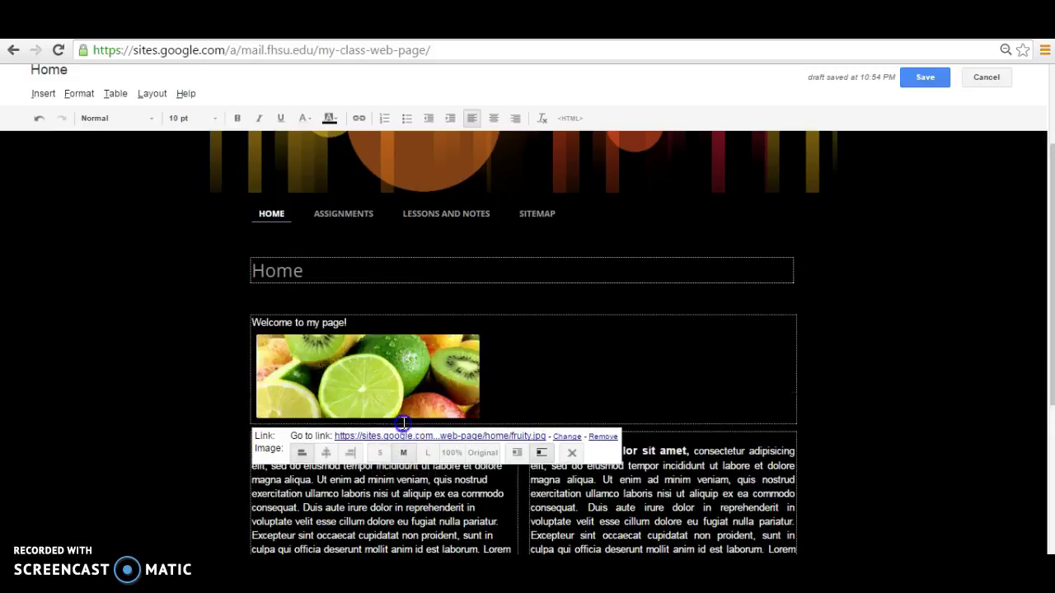
pyautogui.click(427, 452)
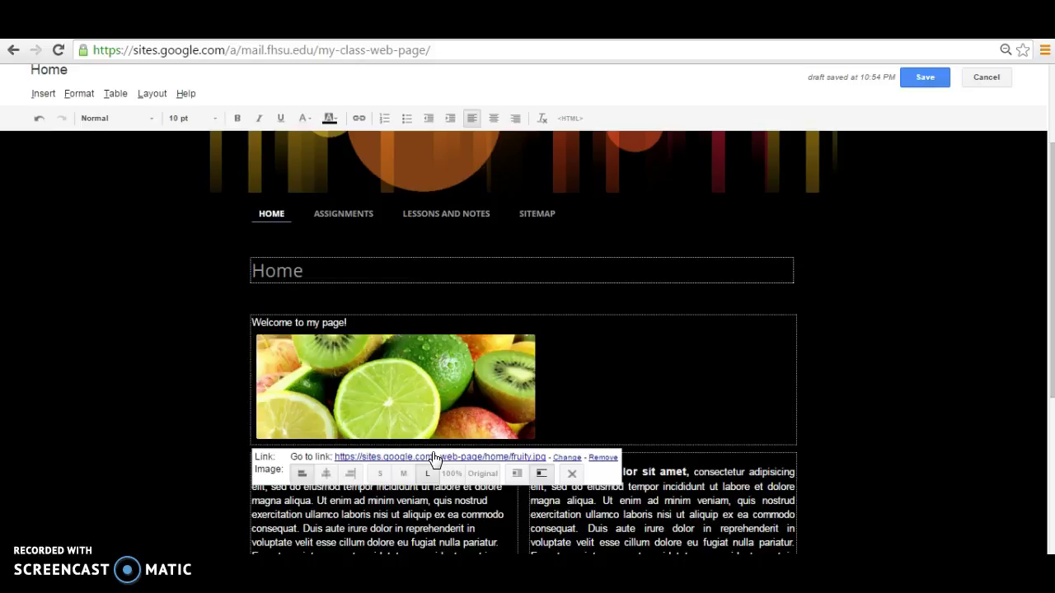
pyautogui.click(924, 79)
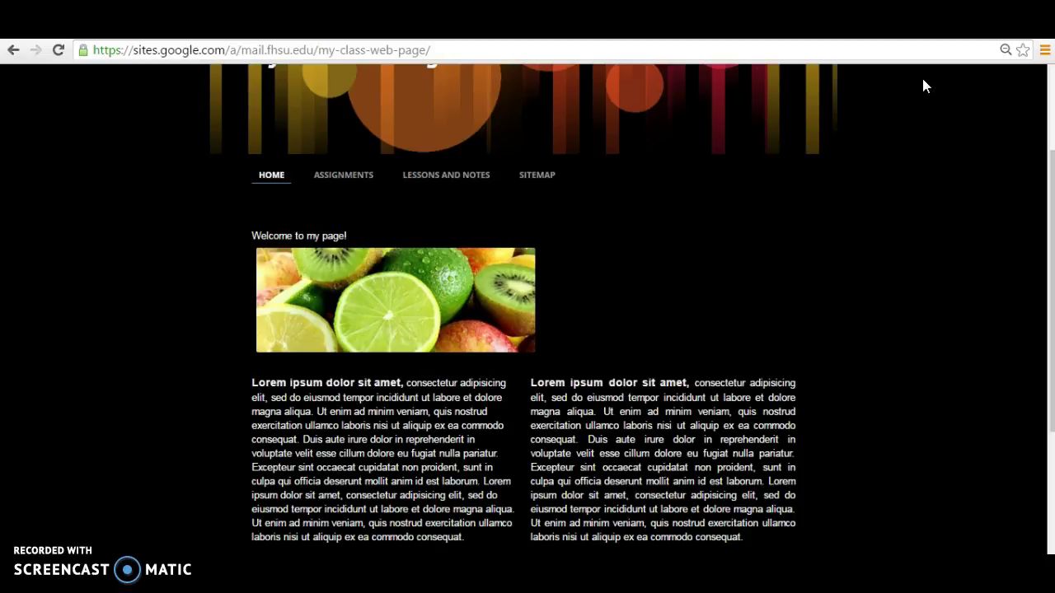
pyautogui.click(866, 353)
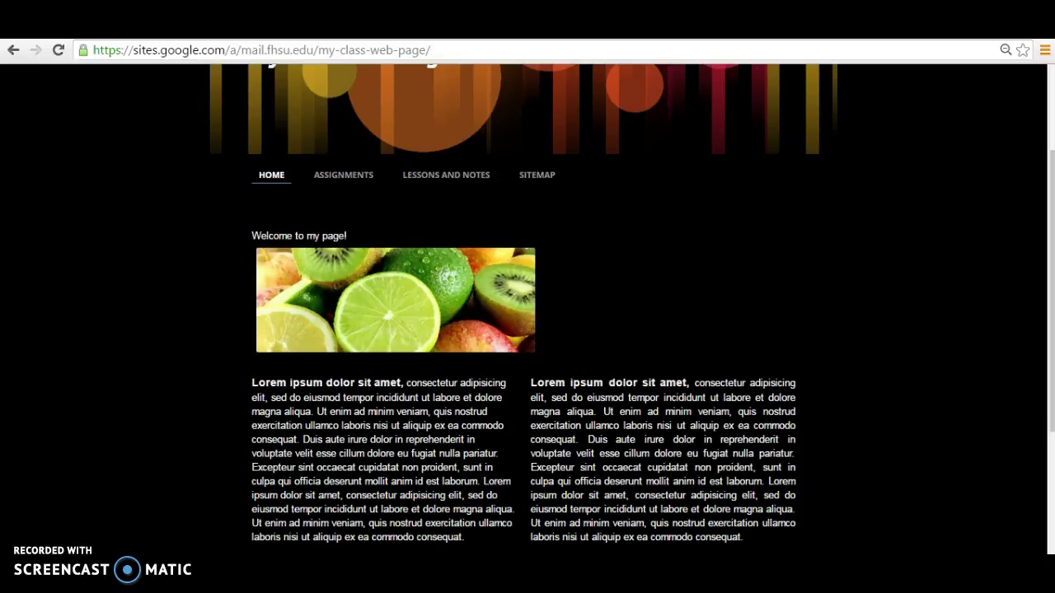